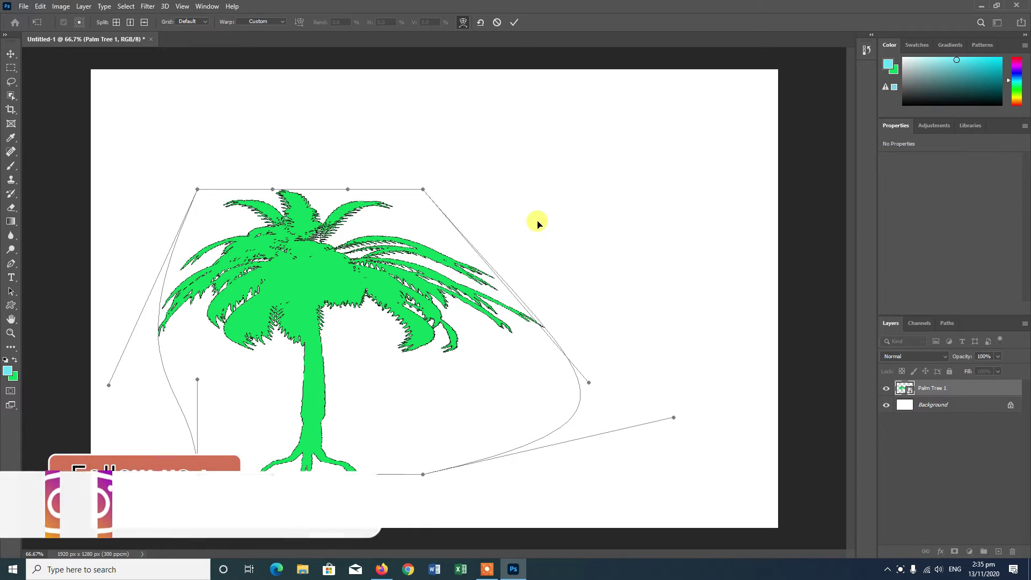
Close the warp on the palm tree and reset the transform of the Palm Tree 1 smart object layer
key("Escape")
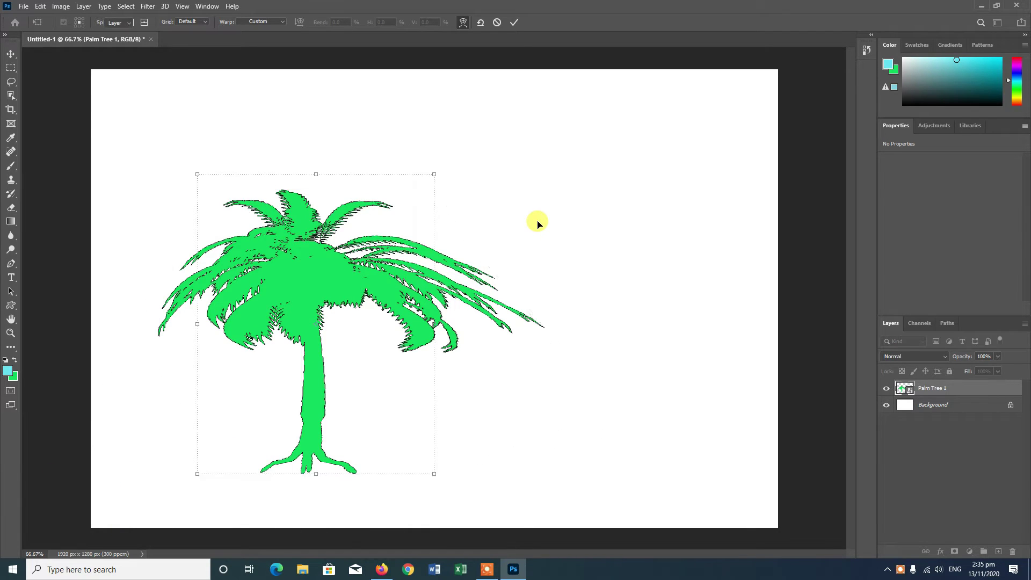
left_click(597, 267)
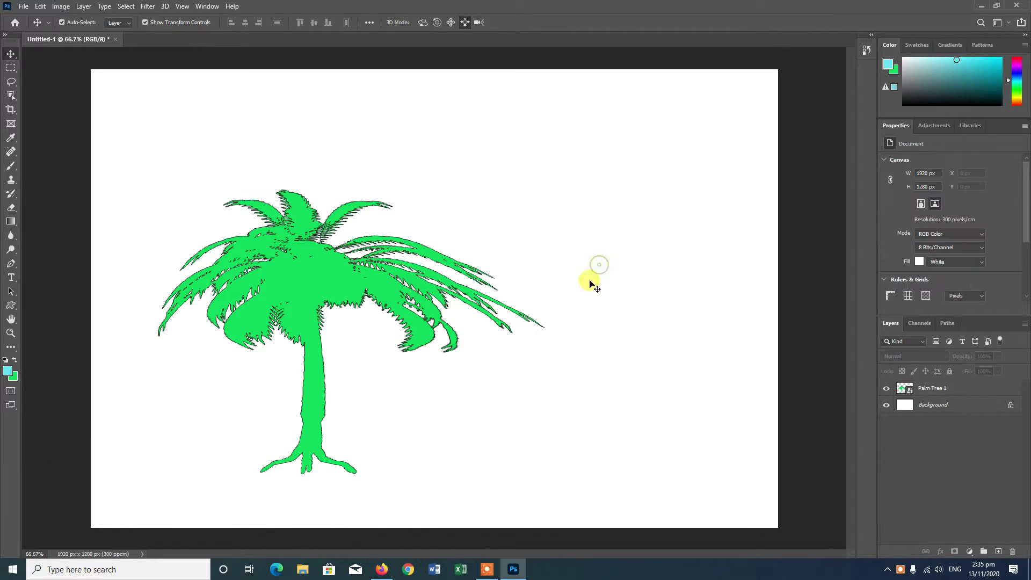
left_click(962, 392)
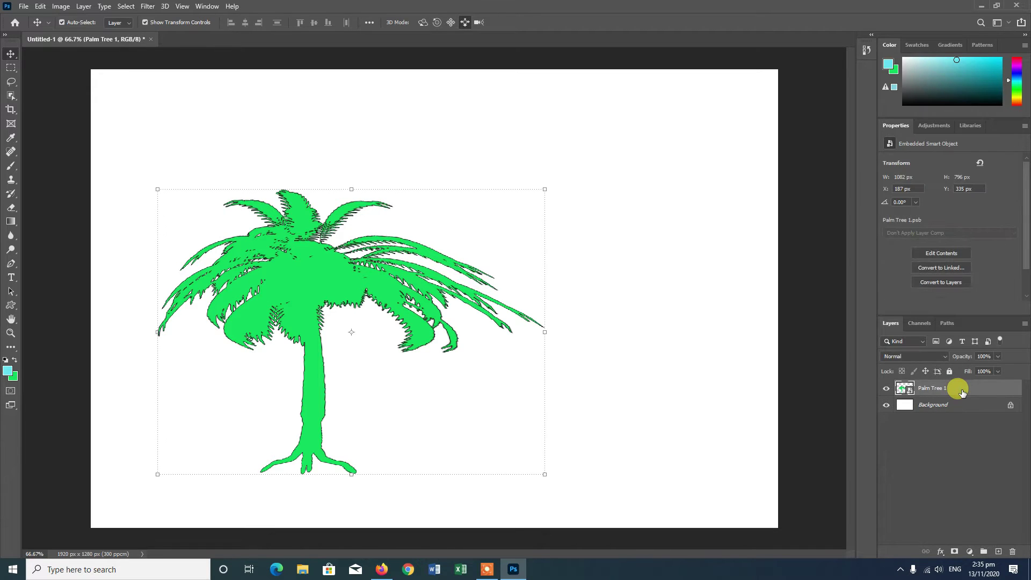
right_click(962, 392)
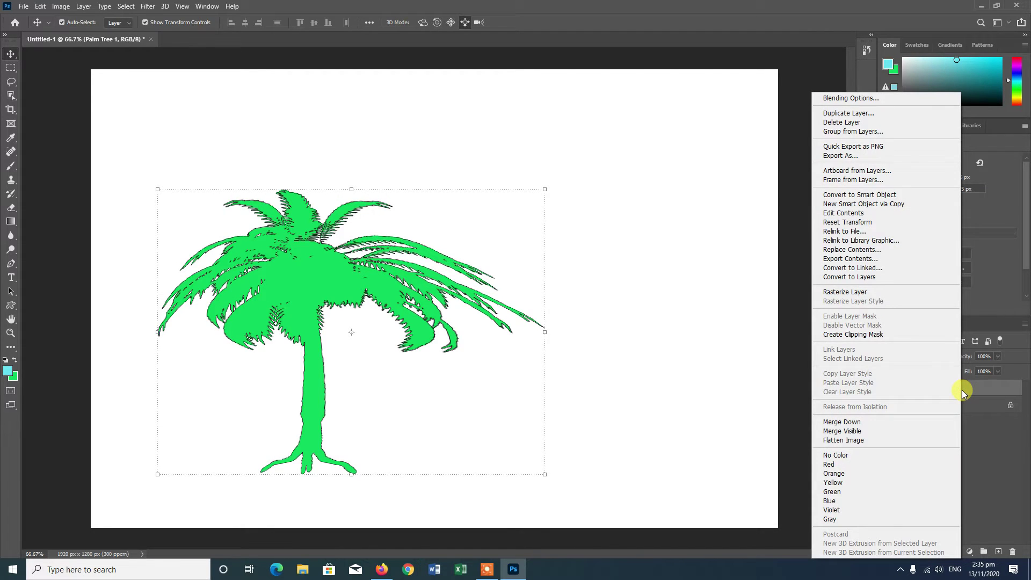
left_click(863, 226)
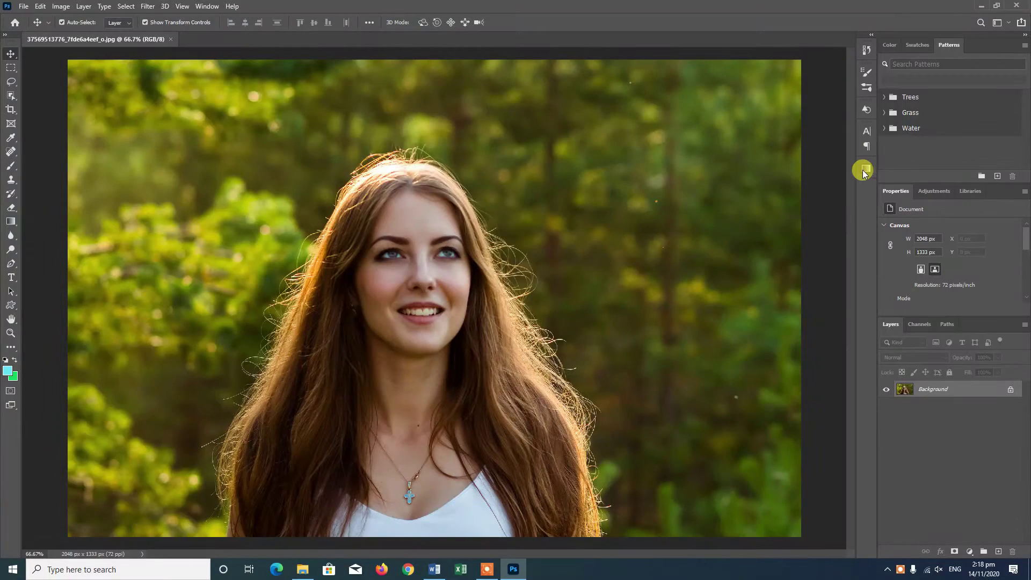
Search the gradient presets for "re" and for "pu"
left_click(865, 167)
left_click(780, 183)
type("re")
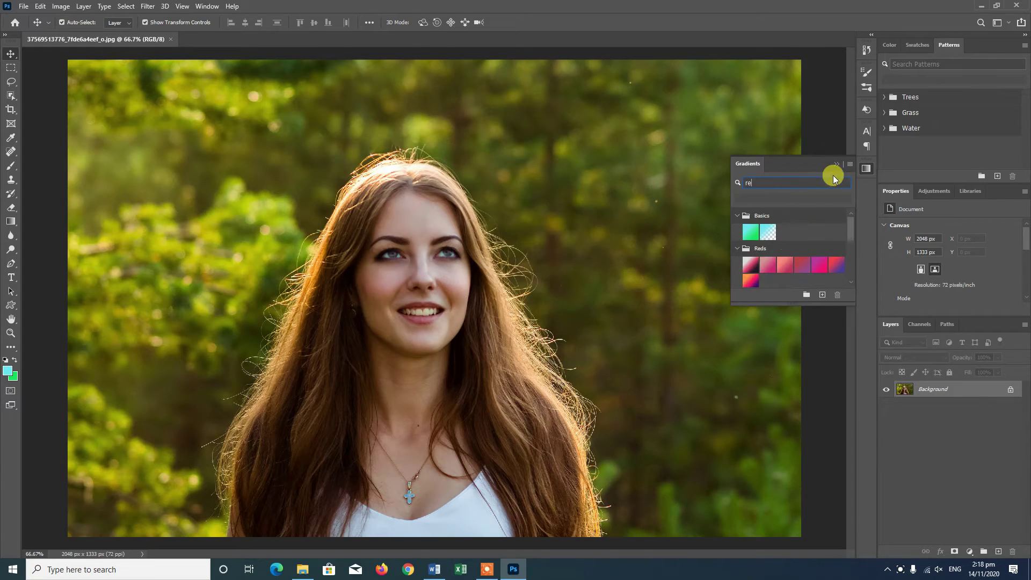
type("pu")
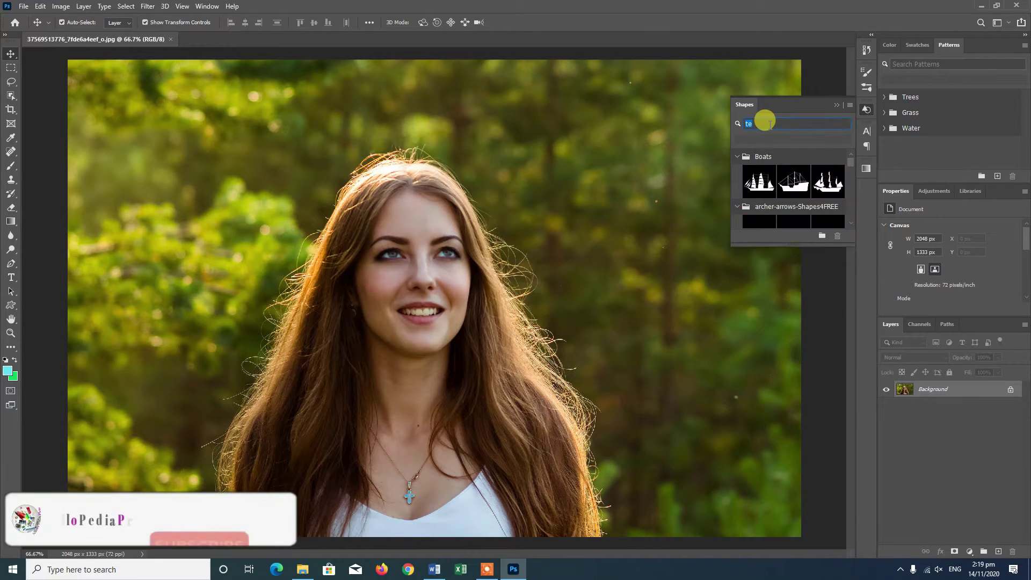
Search the shape presets for "tr" and for "bo", and close the shape presets
type("tr")
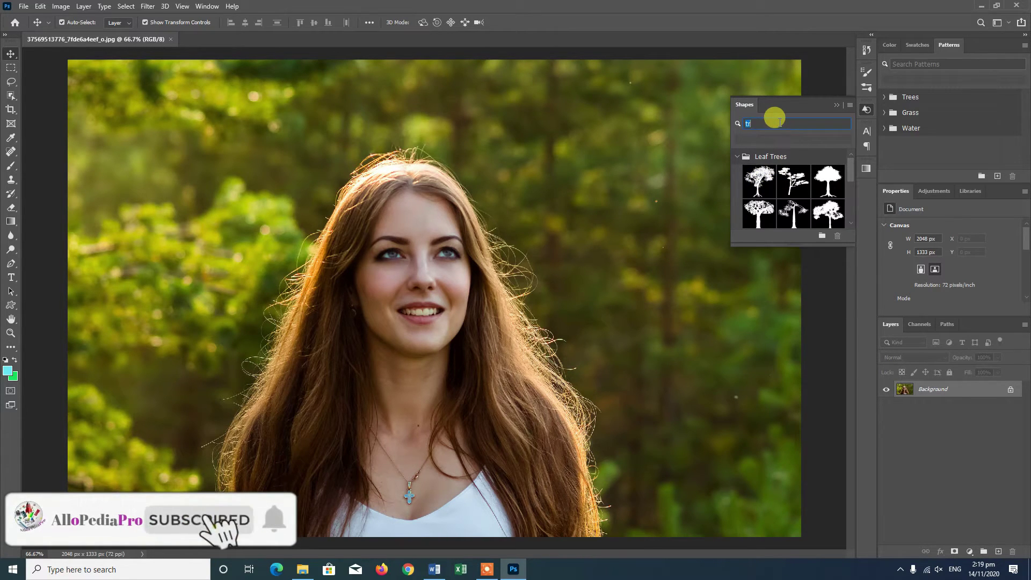
key("BackSpace")
key("BackSpace")
type("bo")
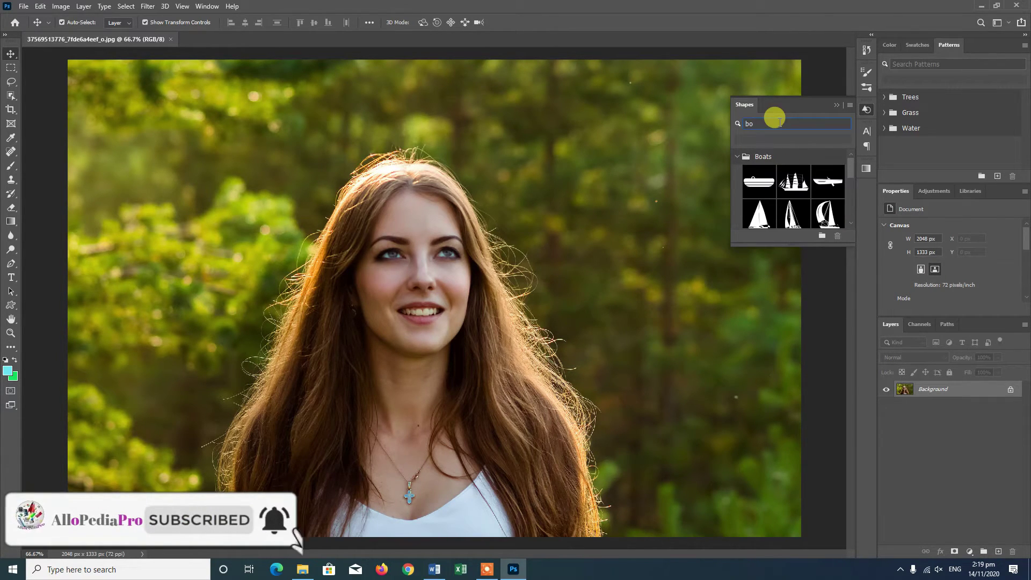
left_click(836, 106)
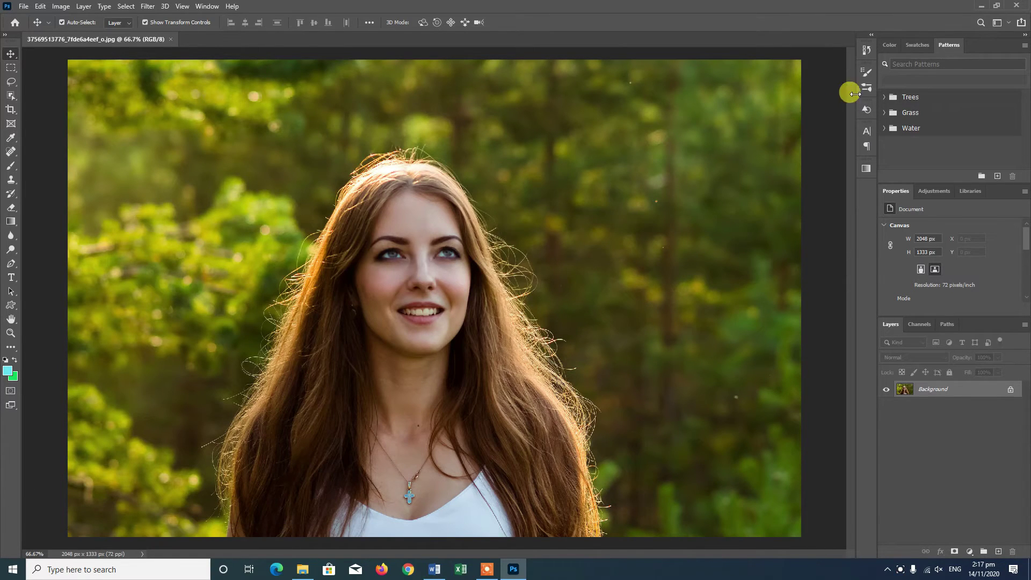
Search the brush presets for "sp"
left_click(866, 88)
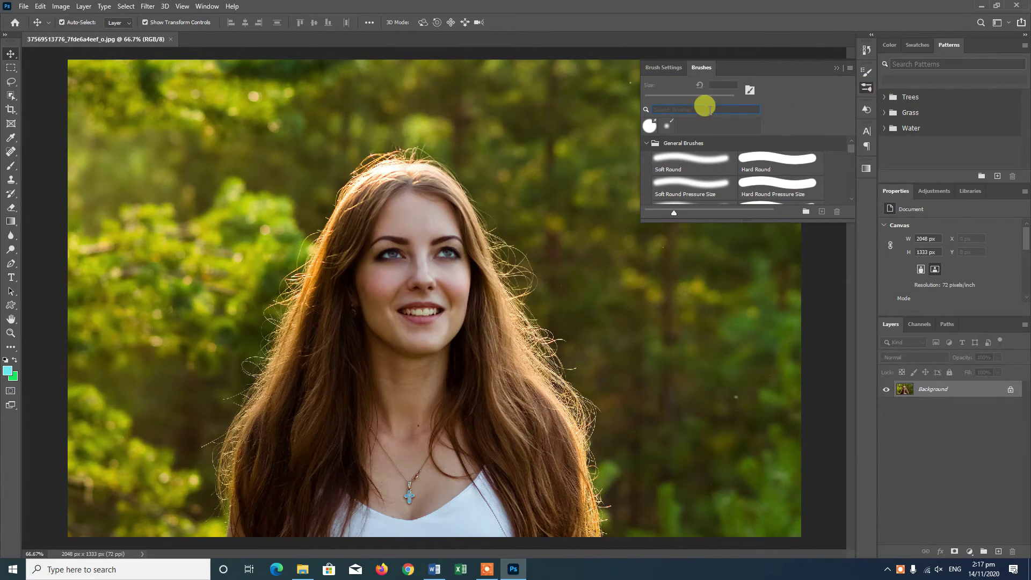
type("sp")
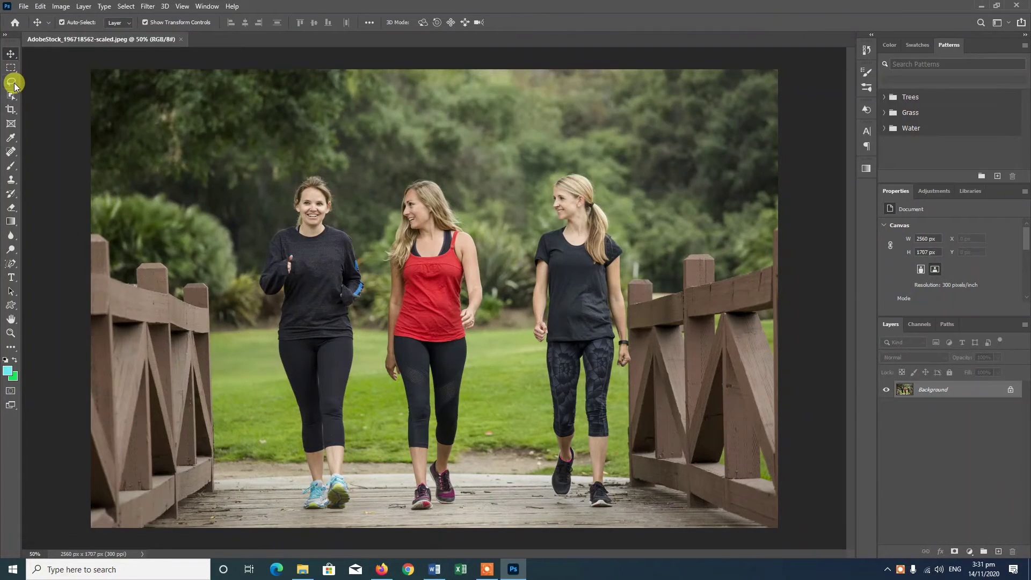
Remove the woman in the black long-sleeved top by lassoing around her, filling the selection with Content-Aware and deselecting
left_click(12, 83)
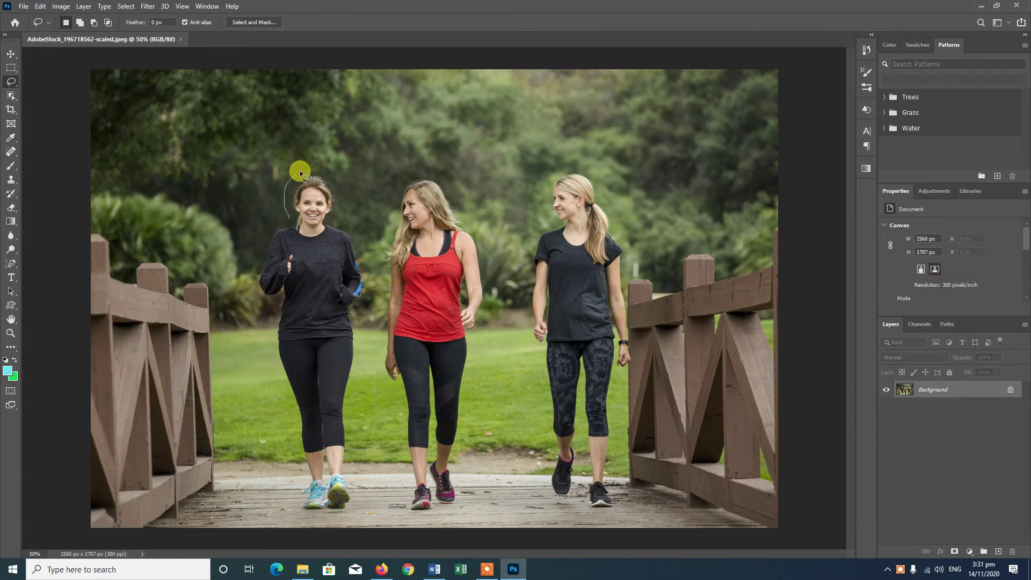
mouse_move(342, 201)
left_mouse_down()
mouse_move(364, 240)
mouse_move(371, 287)
mouse_move(350, 411)
mouse_move(356, 502)
mouse_move(333, 512)
mouse_move(294, 504)
mouse_move(293, 435)
mouse_move(268, 361)
mouse_move(279, 302)
mouse_move(254, 275)
mouse_move(290, 219)
left_mouse_up()
key("shift+F5")
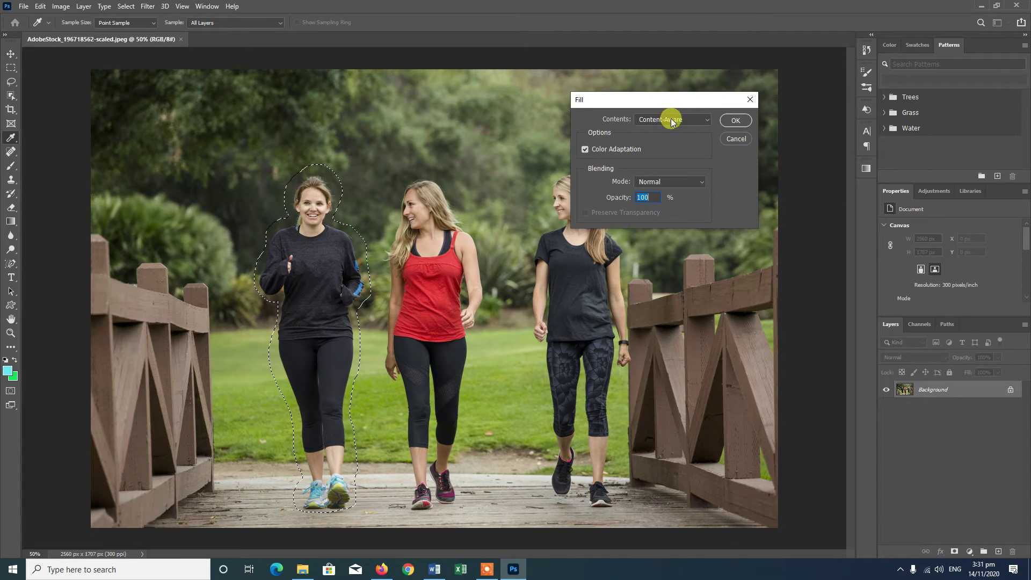
left_click(698, 119)
left_click(680, 166)
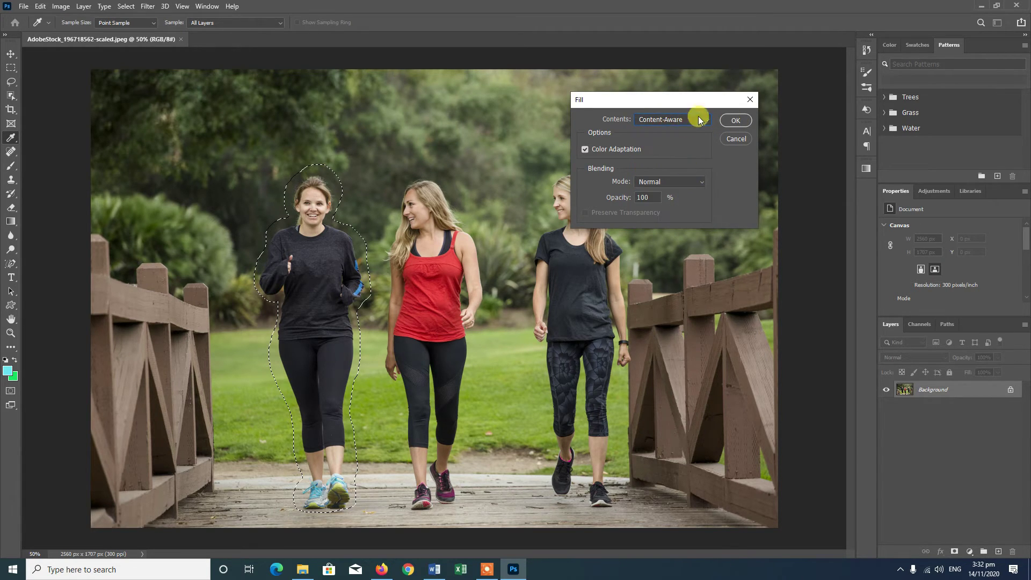
left_click(737, 120)
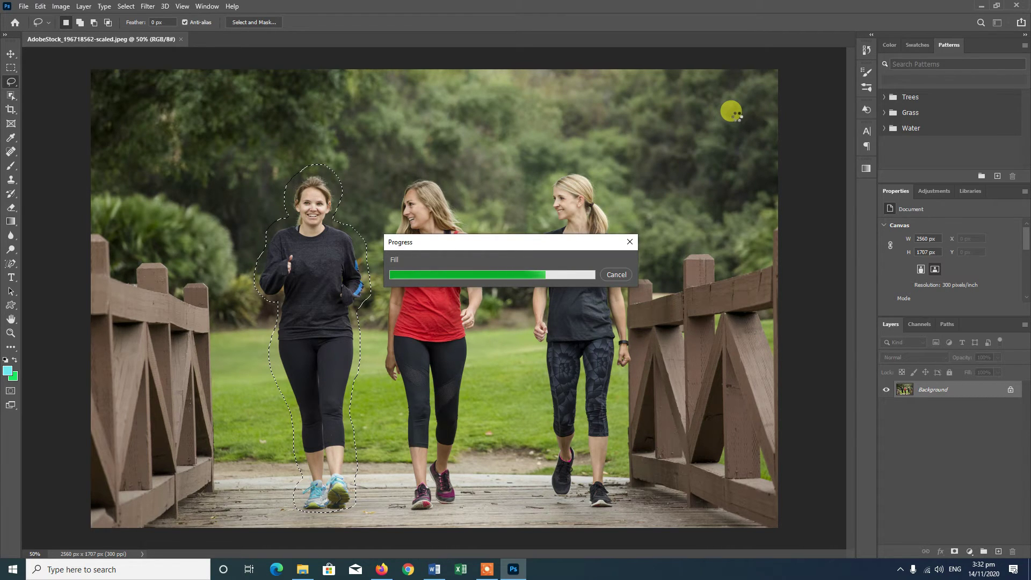
key("ctrl+d")
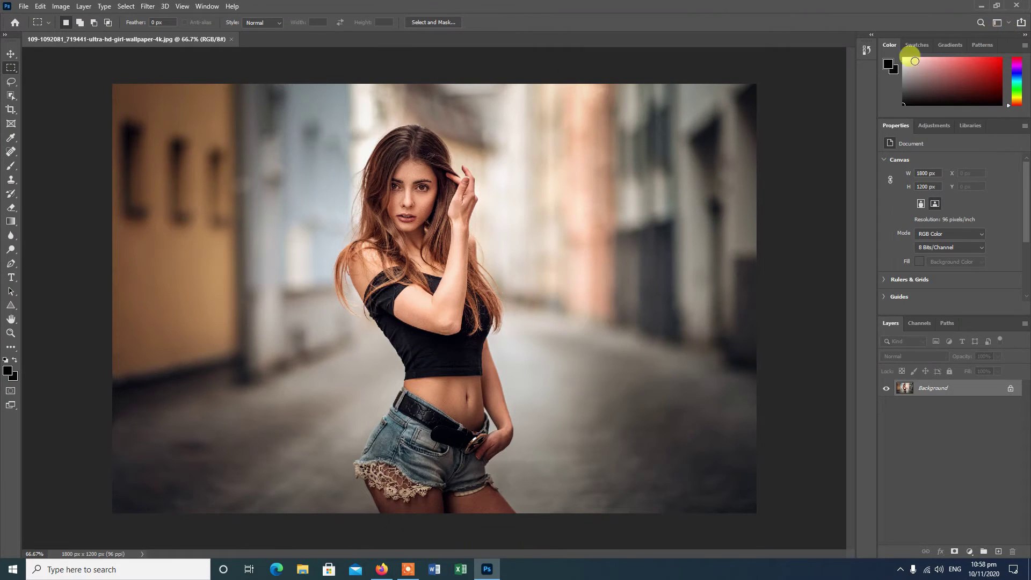
Find the Remove background quick action in Discover by searching "remove", apply it to the photo and close Discover
left_click(981, 22)
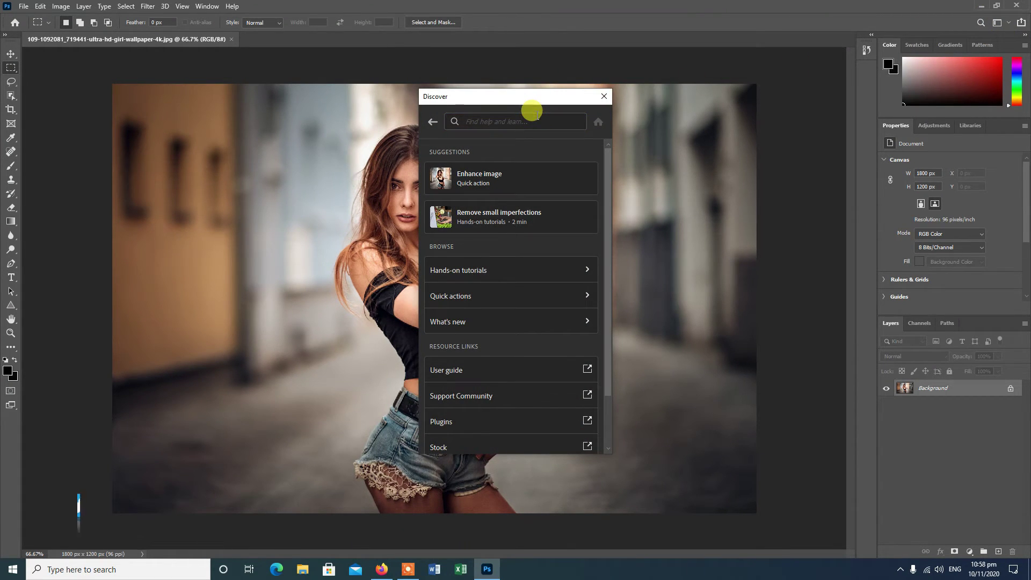
type("remove")
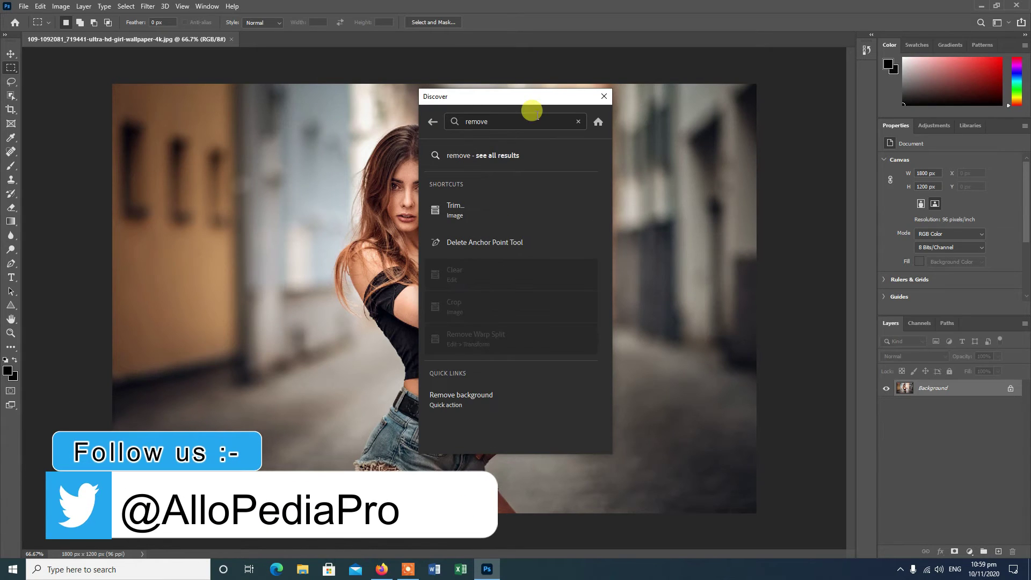
left_click(459, 398)
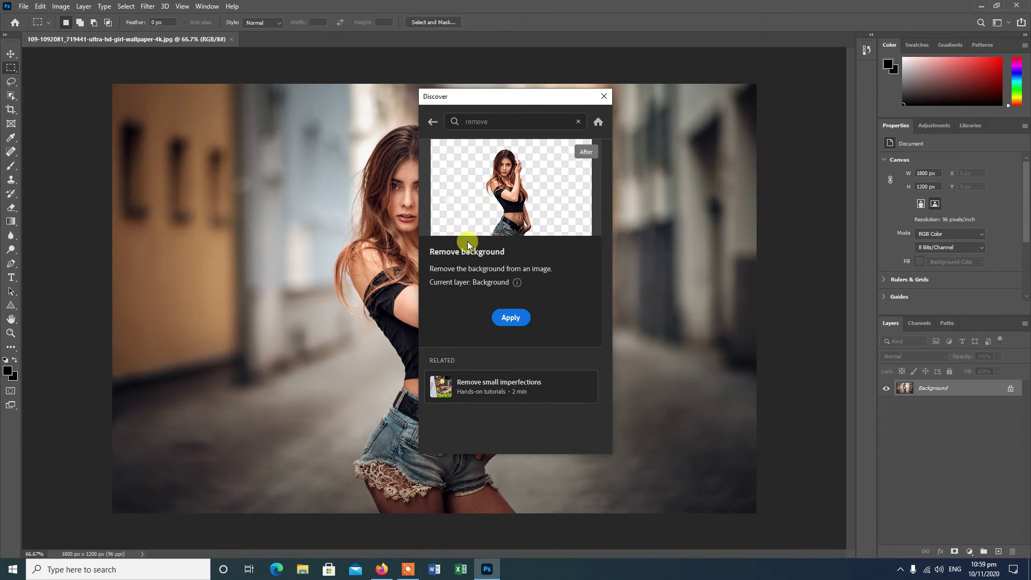
left_click(511, 317)
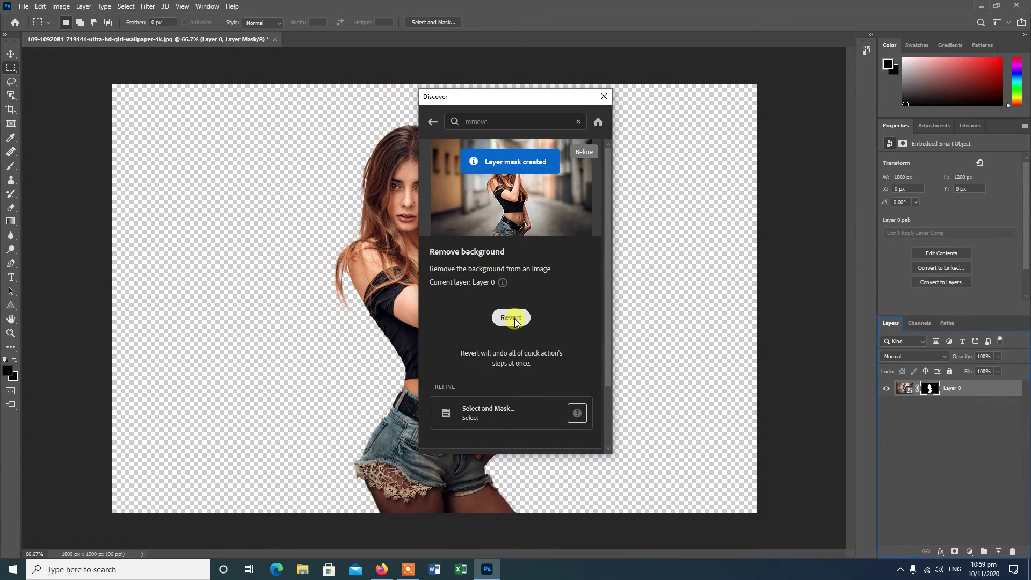
left_click(604, 96)
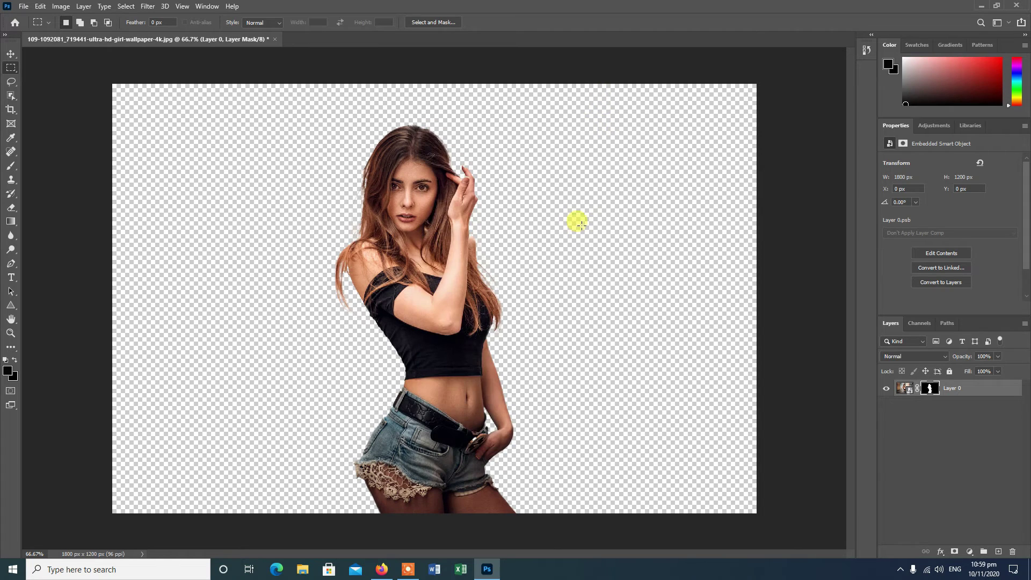
Disable the layer mask on Layer 0 and re-enable it to compare the photo with and without its background
right_click(931, 390)
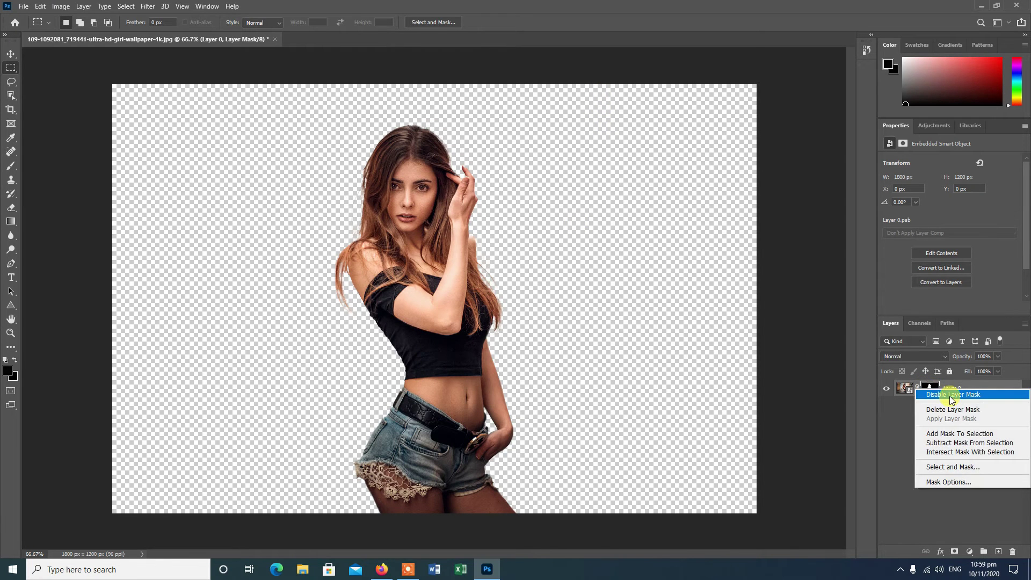
left_click(949, 395)
right_click(931, 390)
left_click(949, 395)
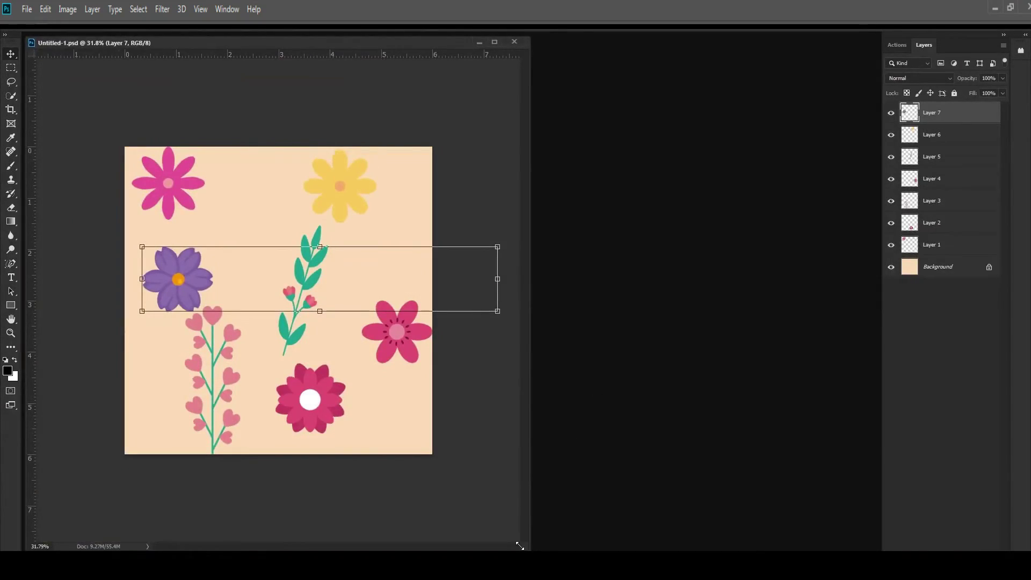
Enlarge the document window and move the yellow flower and the magenta daisy inward from the tile's upper edge
left_click_drag(519, 545, 714, 548)
left_click(641, 368)
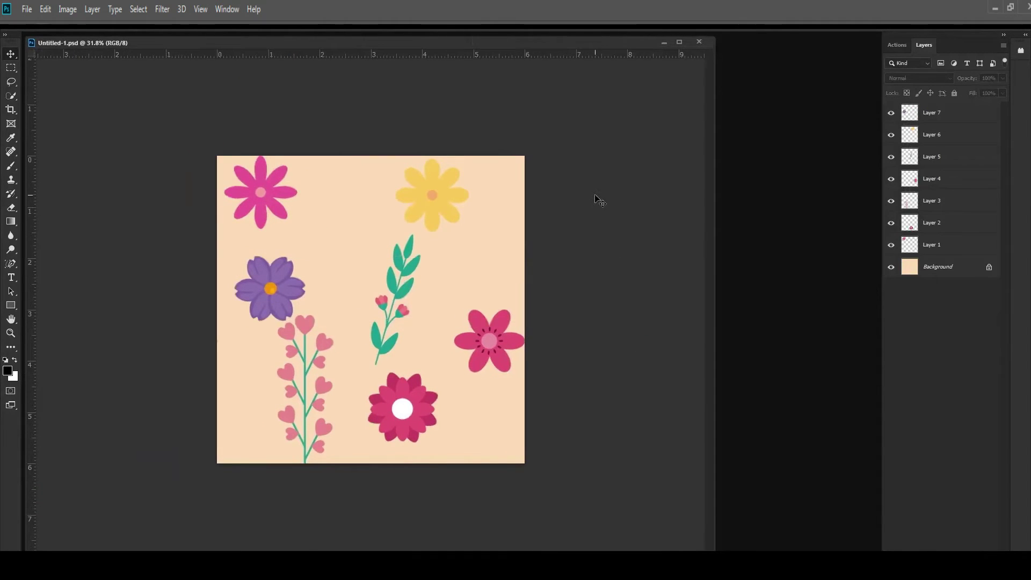
scroll(558, 225, "down", 3)
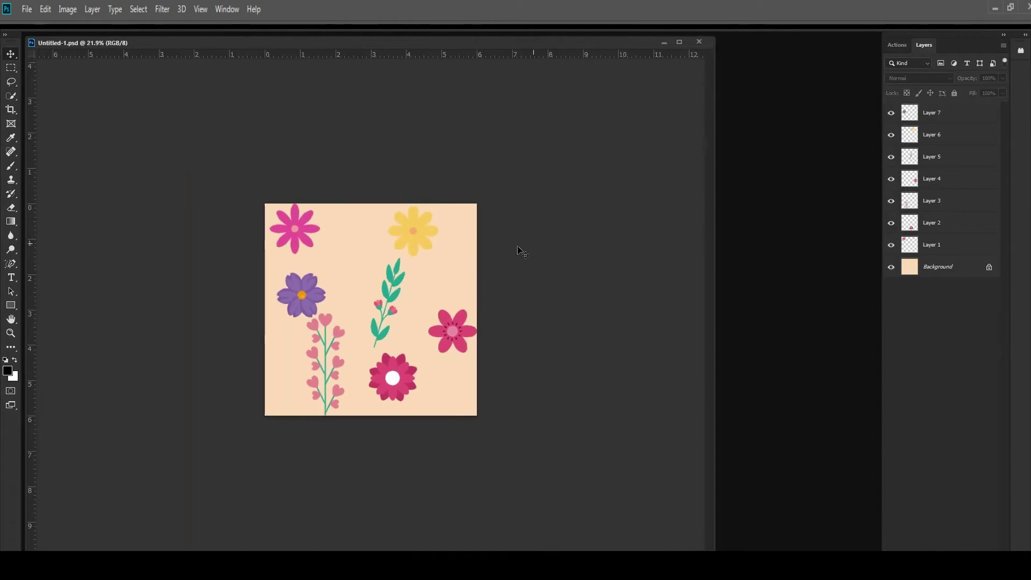
left_click(419, 237)
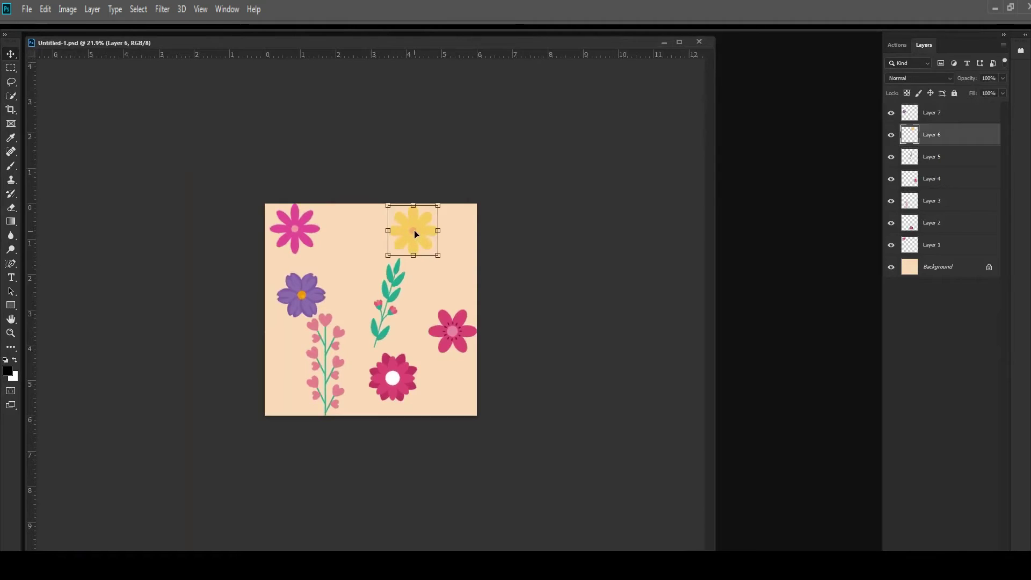
left_click_drag(415, 233, 434, 238)
left_click_drag(294, 234, 337, 244)
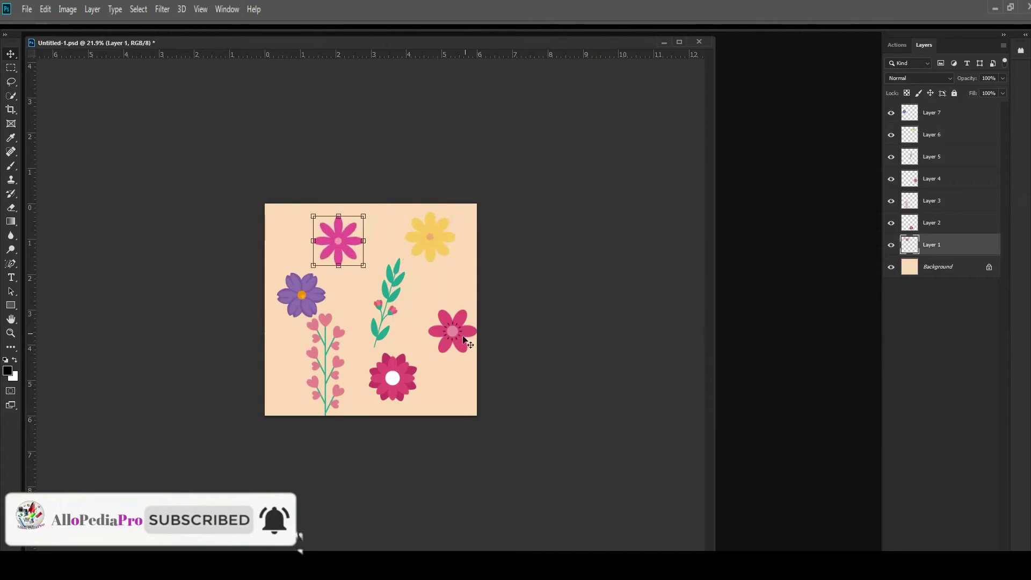
Reposition the six-petal crimson flower, the white-centred flower, the heart branch and the purple flower within the tile
left_click_drag(455, 335, 443, 325)
mouse_move(395, 378)
left_mouse_down()
mouse_move(400, 390)
mouse_move(397, 383)
left_mouse_up()
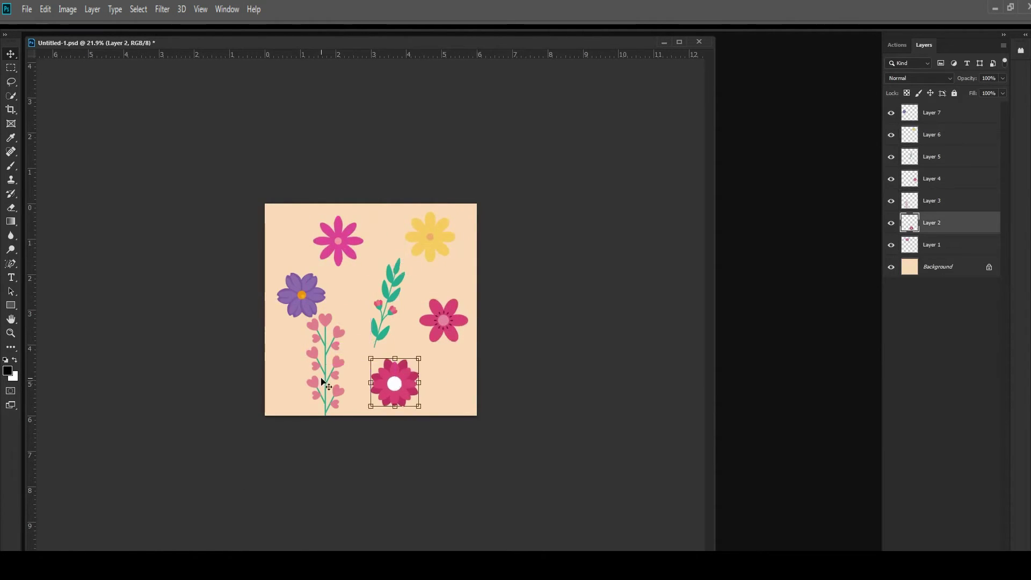
left_click_drag(328, 367, 336, 360)
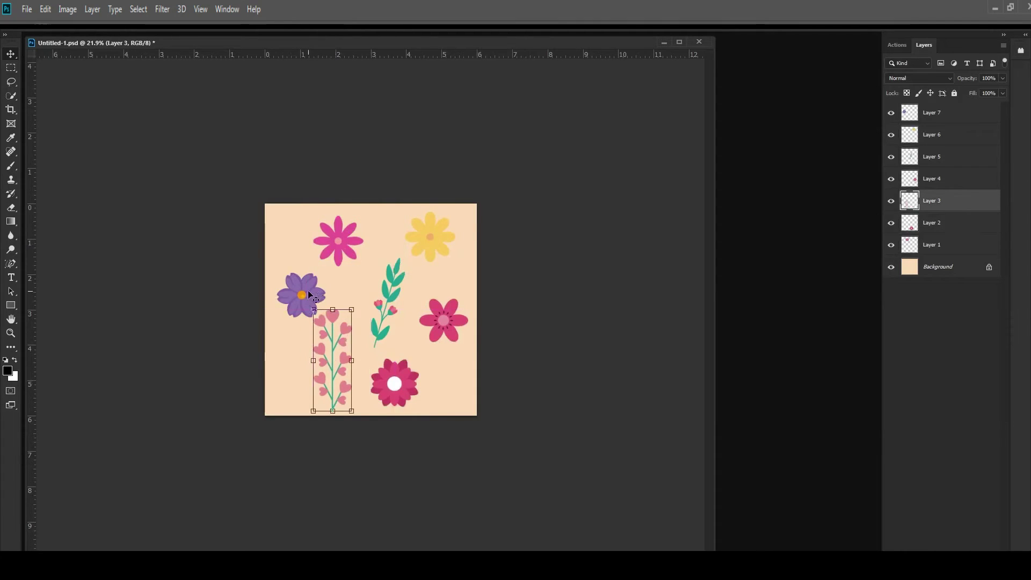
left_click(306, 300)
left_click_drag(302, 298, 331, 304)
left_click(393, 301)
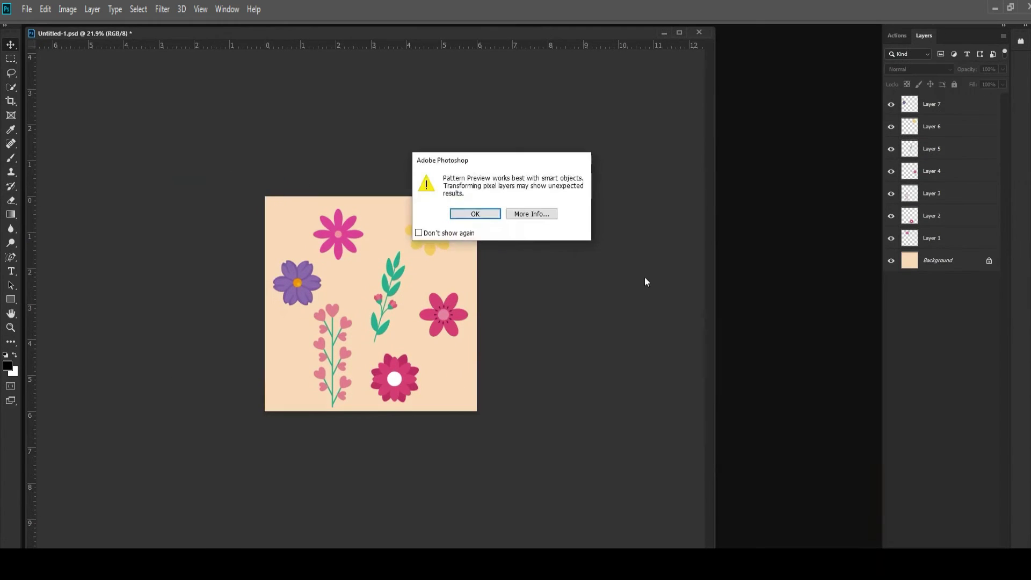
Start Pattern Preview and shift the yellow, purple and white-centred flowers to balance the repeating pattern
left_click(486, 213)
key("ctrl+minus")
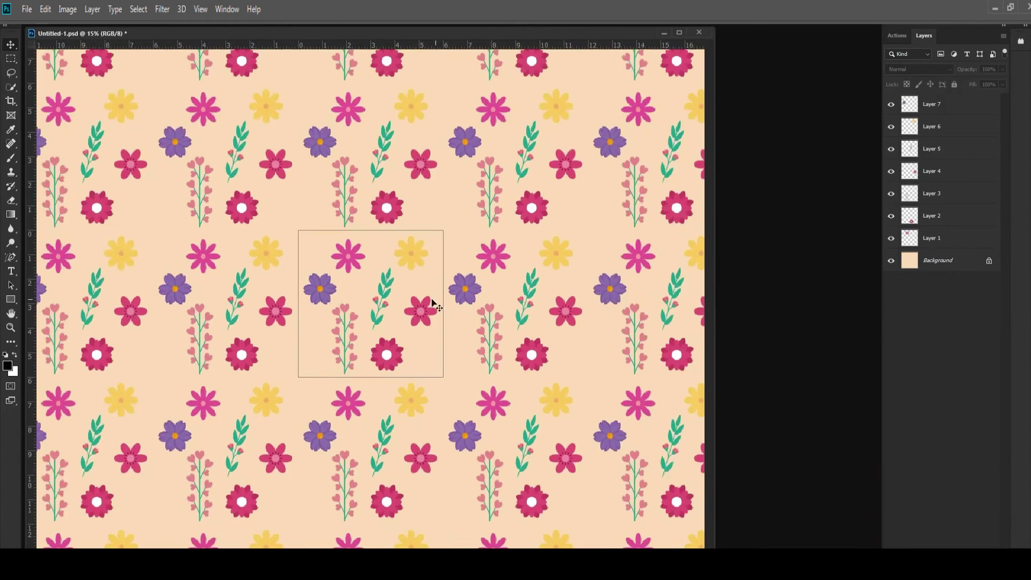
mouse_move(414, 256)
left_mouse_down()
mouse_move(417, 272)
mouse_move(418, 250)
mouse_move(406, 255)
left_mouse_up()
mouse_move(321, 293)
left_mouse_down()
mouse_move(317, 315)
mouse_move(355, 290)
mouse_move(319, 320)
mouse_move(322, 278)
left_mouse_up()
mouse_move(385, 358)
left_mouse_down()
mouse_move(410, 358)
mouse_move(402, 360)
left_mouse_up()
Nudge the heart branch slightly down and rotate it counterclockwise with Free Transform
left_click_drag(344, 354, 344, 357)
key("ctrl+t")
left_click_drag(359, 227, 311, 215)
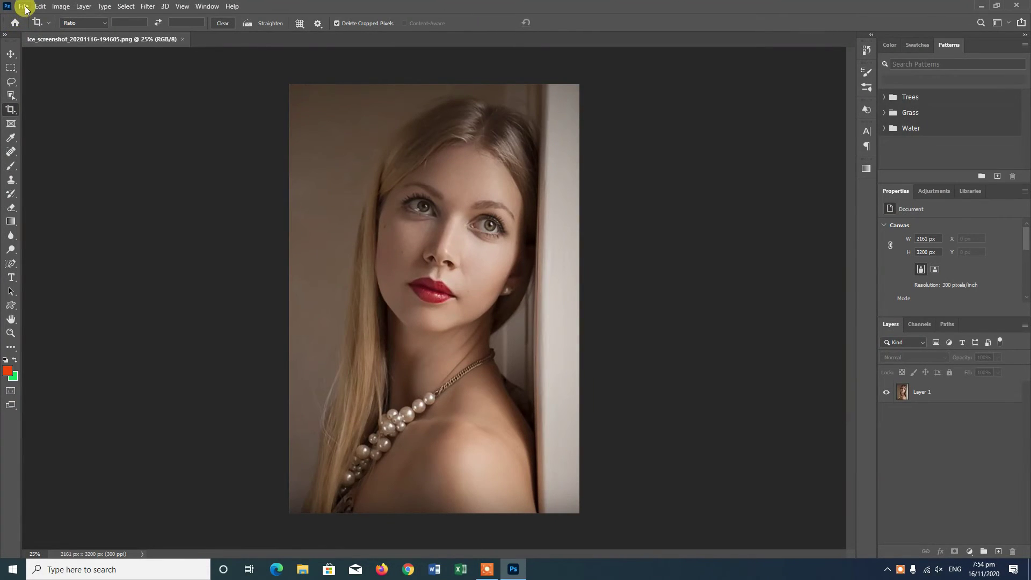
Open Save As for the portrait image
left_click(24, 9)
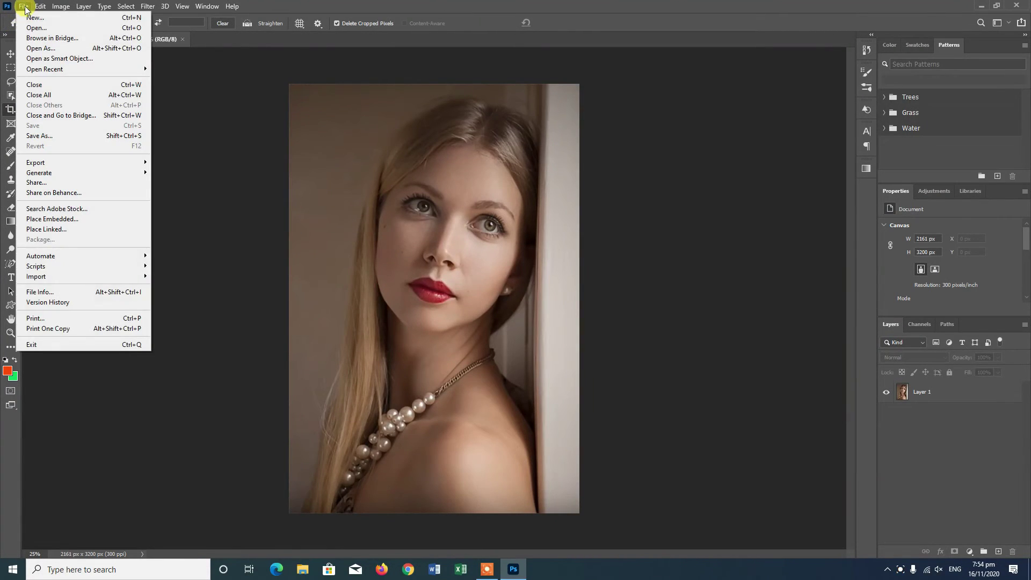
left_click(59, 135)
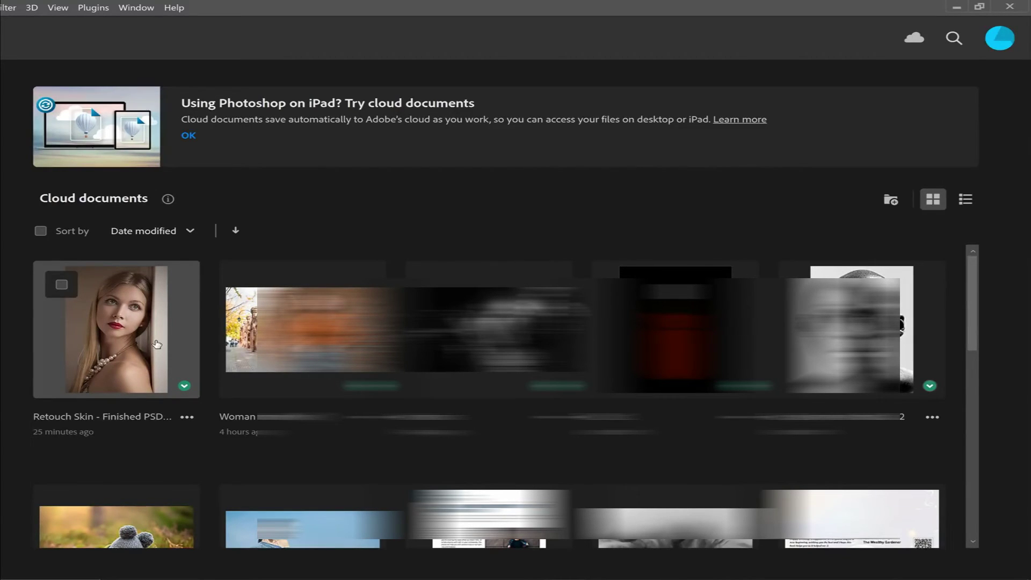
Show the available options for the "Retouch Skin - Finished PSD" cloud document
left_click(187, 418)
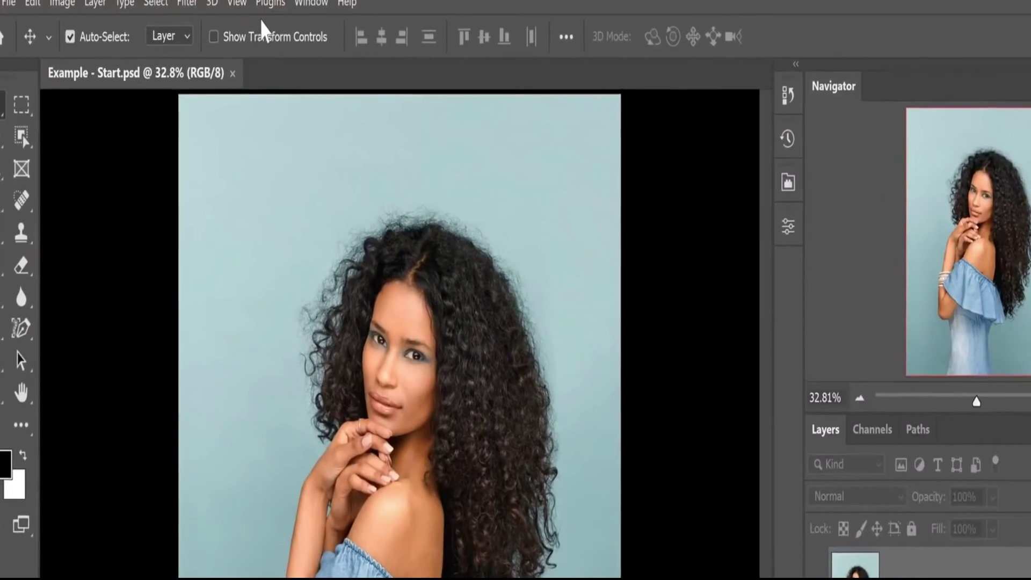
Browse the Photoshop plugins in the Creative Cloud Marketplace and start installing the Watermark 3 plugin
left_click(276, 4)
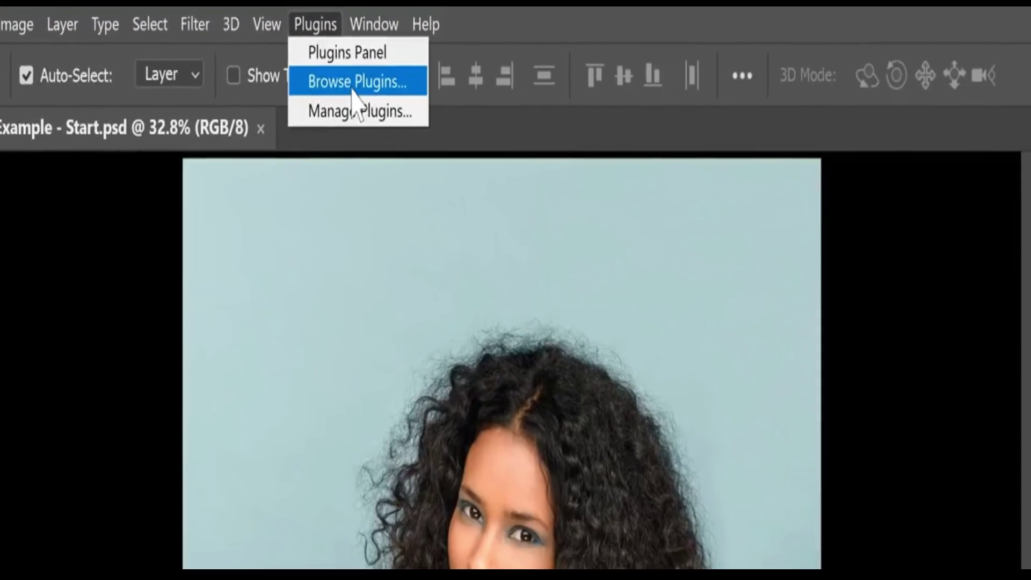
left_click(357, 82)
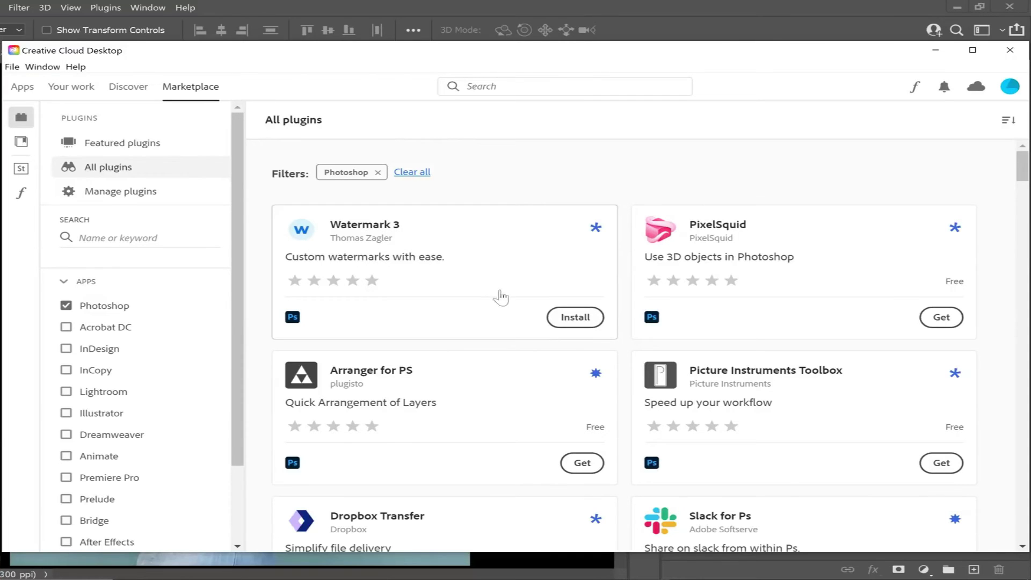
left_click(584, 325)
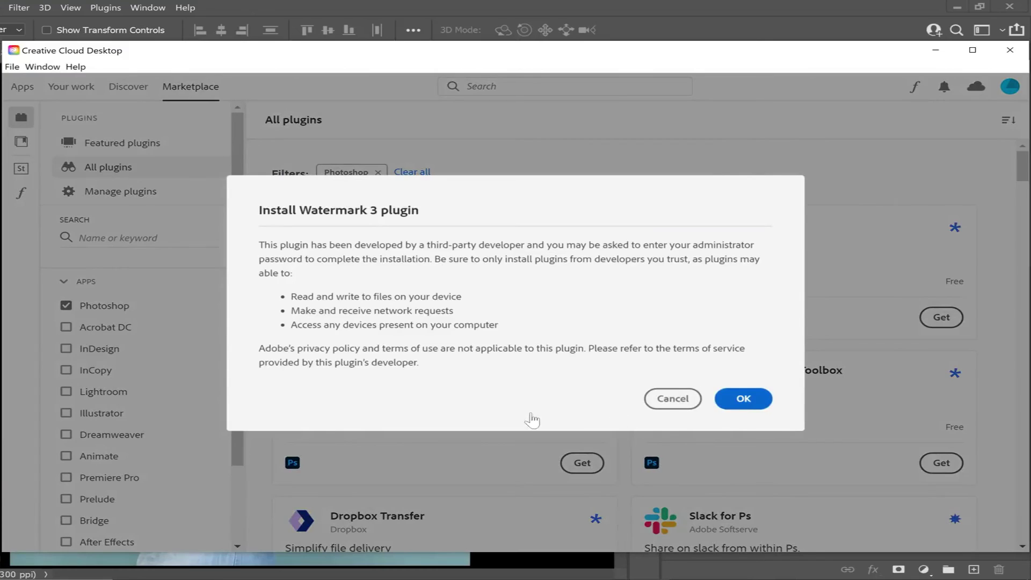
Look for the Watermark 3 entry among Photoshop's plugin commands
left_click(298, 10)
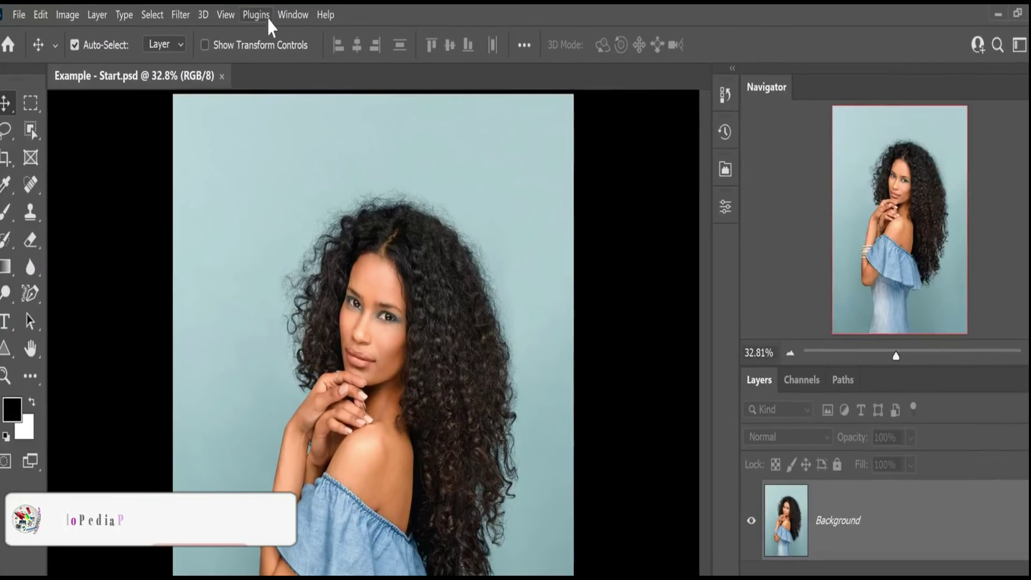
left_click(258, 16)
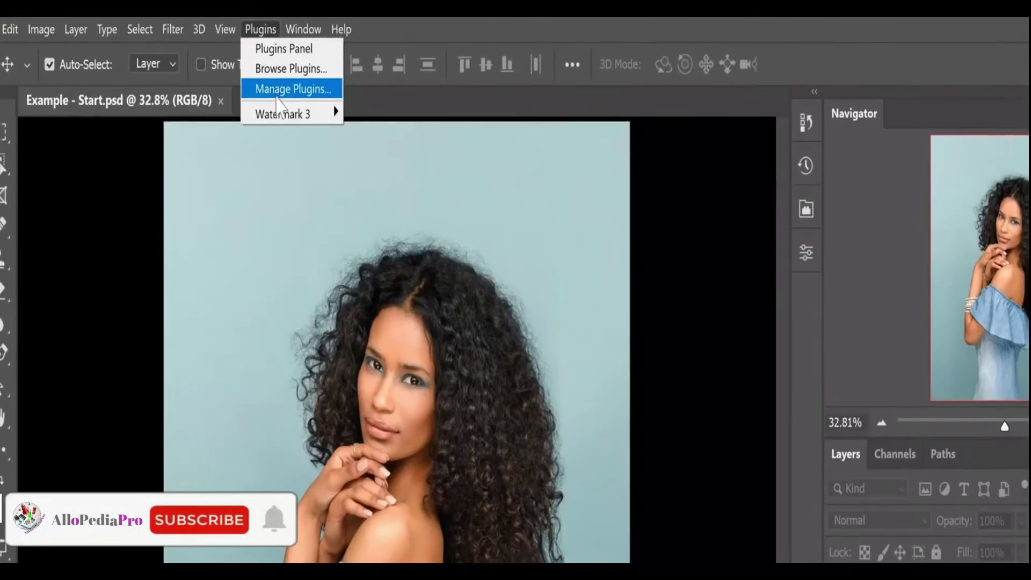
mouse_move(283, 119)
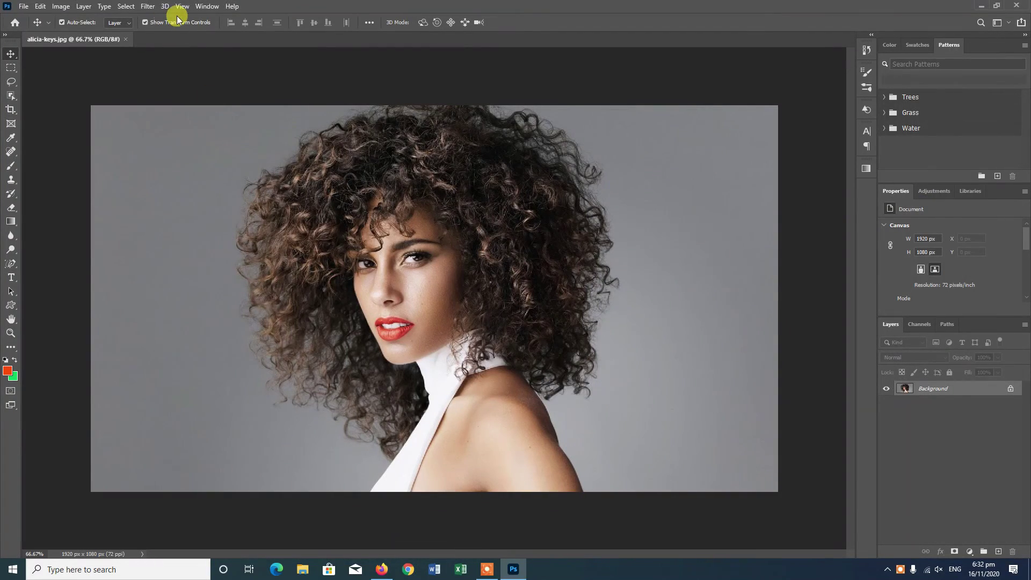
Open the curly-haired portrait in Select and Mask and raise the preview transparency to 70%
left_click(126, 7)
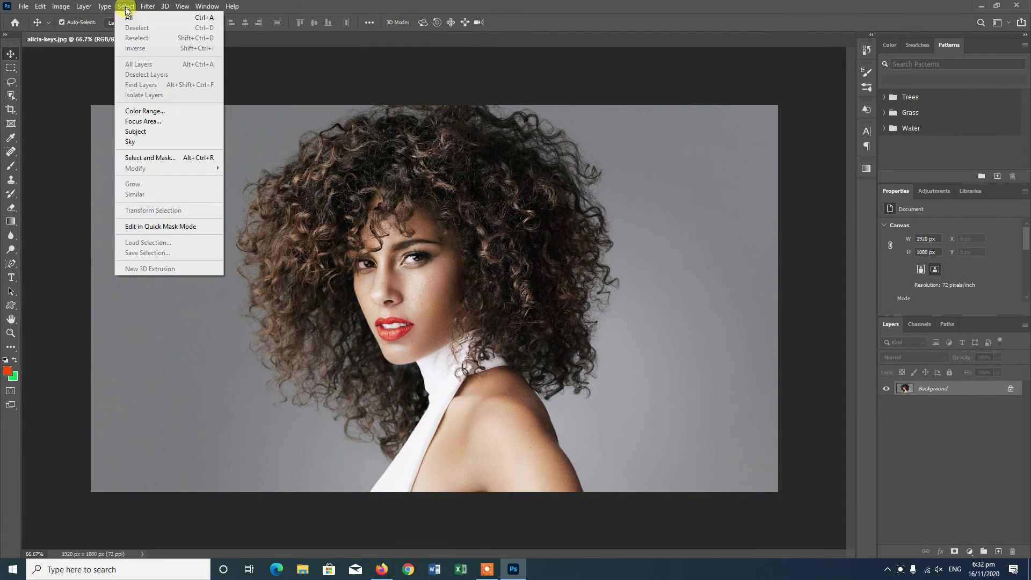
left_click(163, 159)
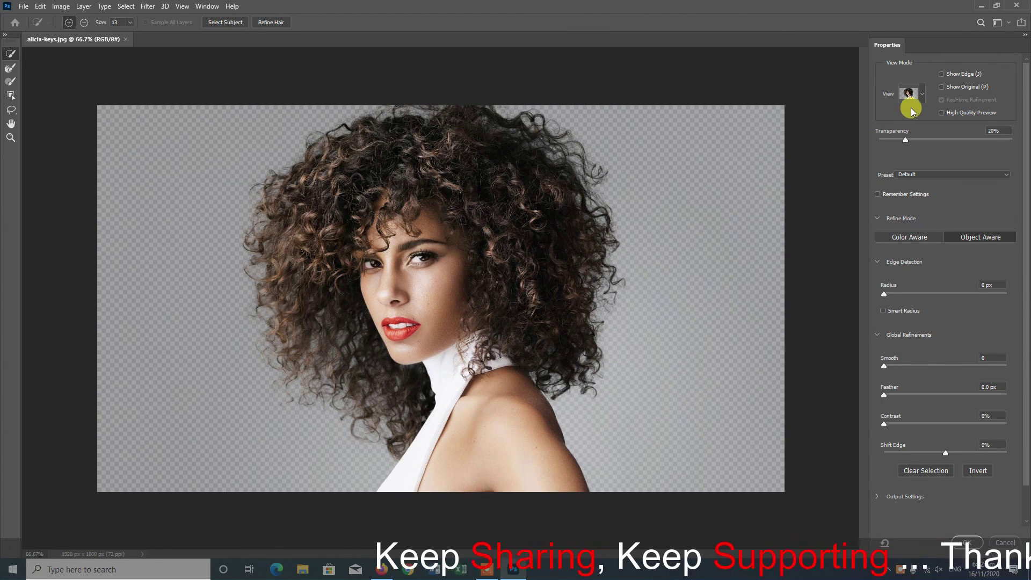
left_click_drag(928, 137, 959, 142)
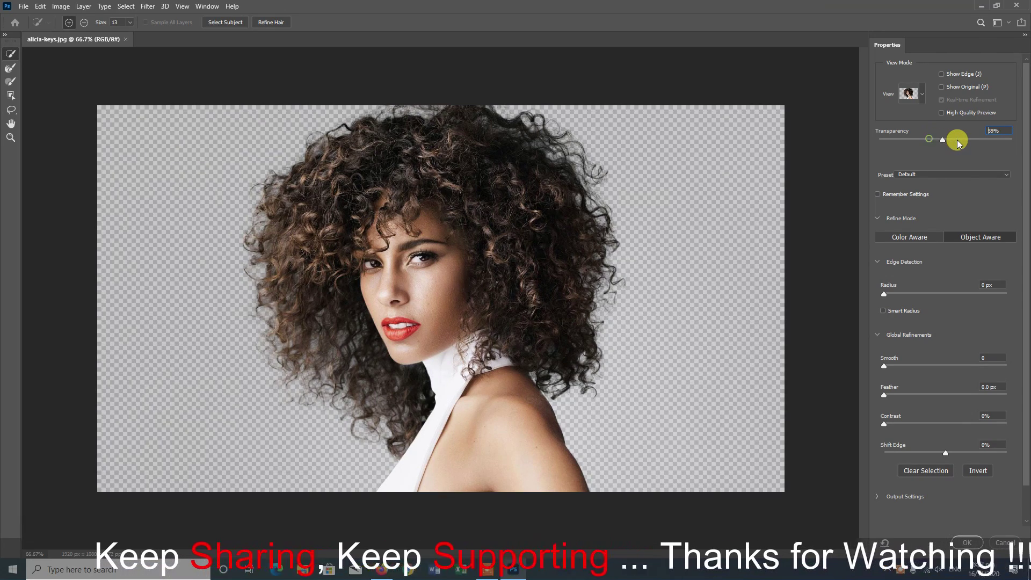
mouse_move(958, 142)
left_mouse_down()
mouse_move(942, 142)
mouse_move(972, 142)
left_mouse_up()
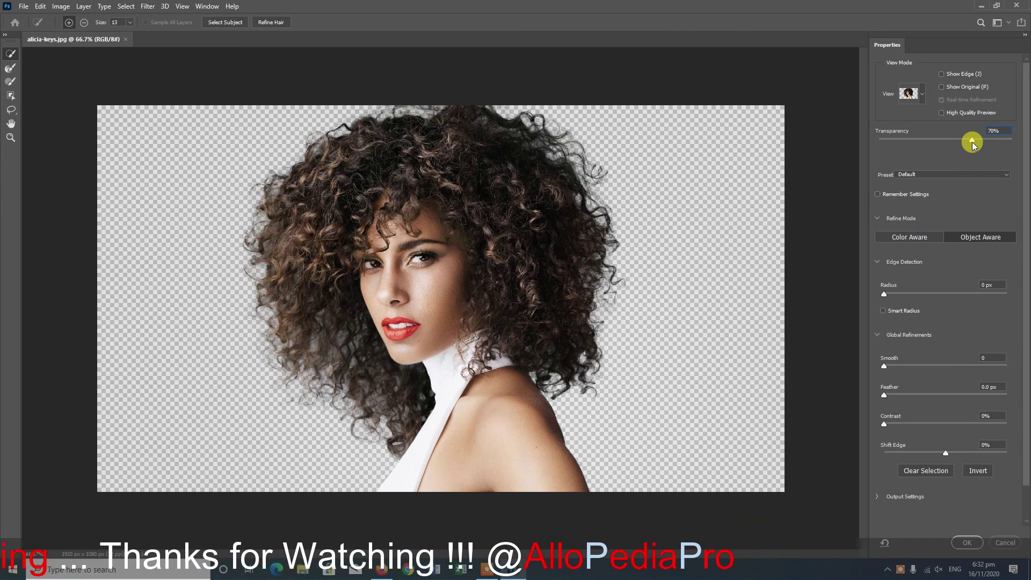